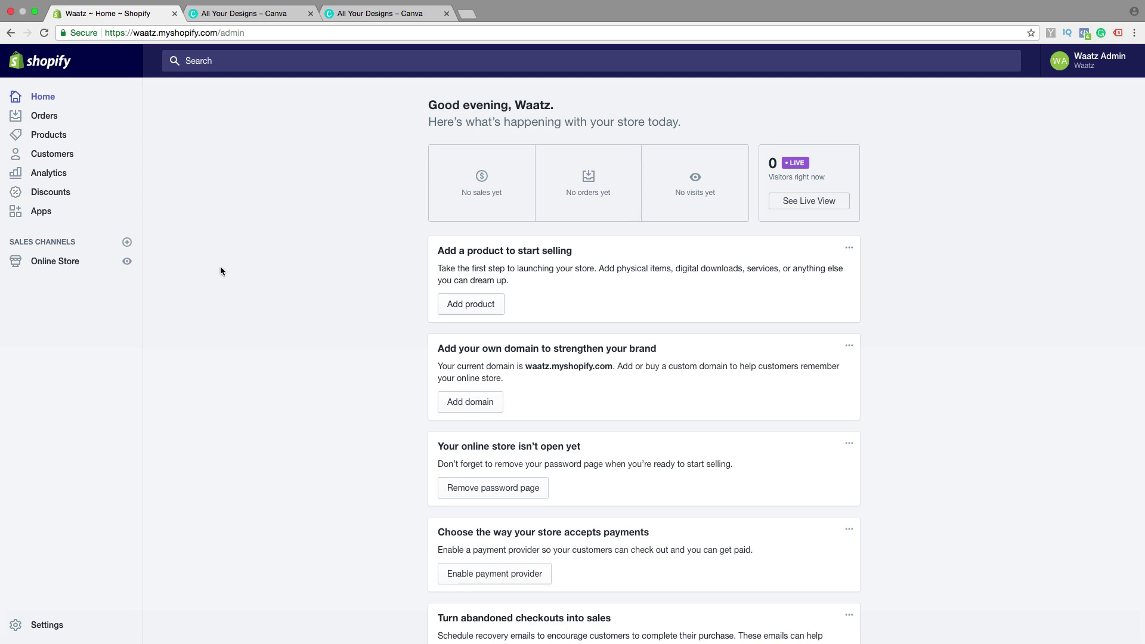
Step: Open the Brooklyn theme's Header settings in the theme editor from Online Store
{"action": "left_click", "coordinate": [58, 264]}
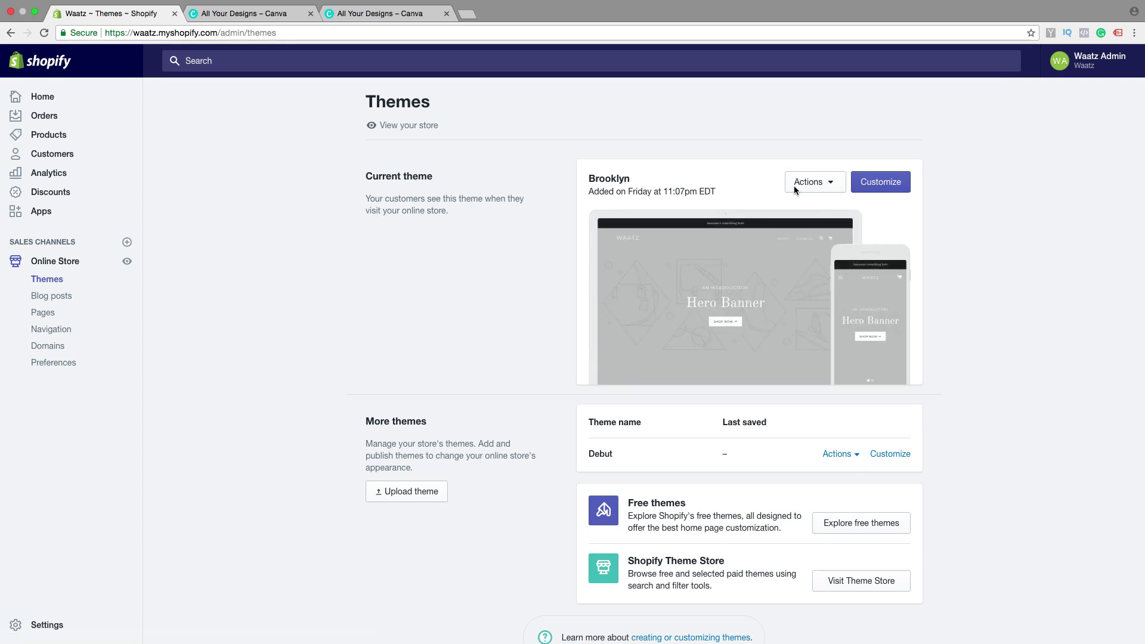
{"action": "left_click", "coordinate": [882, 187]}
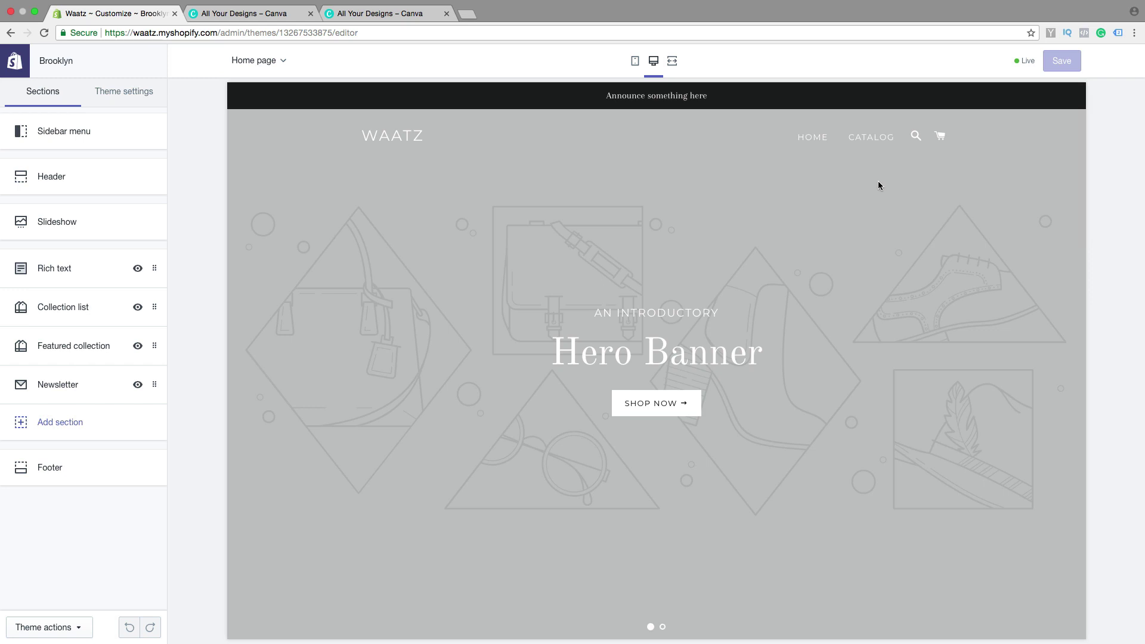
{"action": "left_click", "coordinate": [79, 186]}
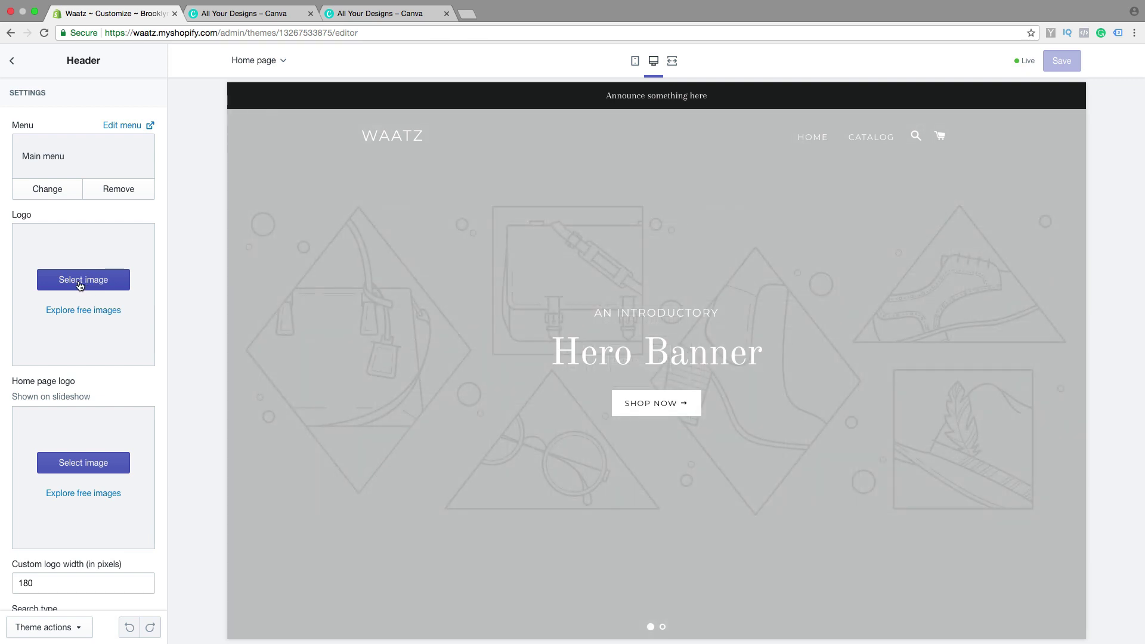
Step: Start a new blank Logo design in Canva
{"action": "left_click", "coordinate": [252, 14]}
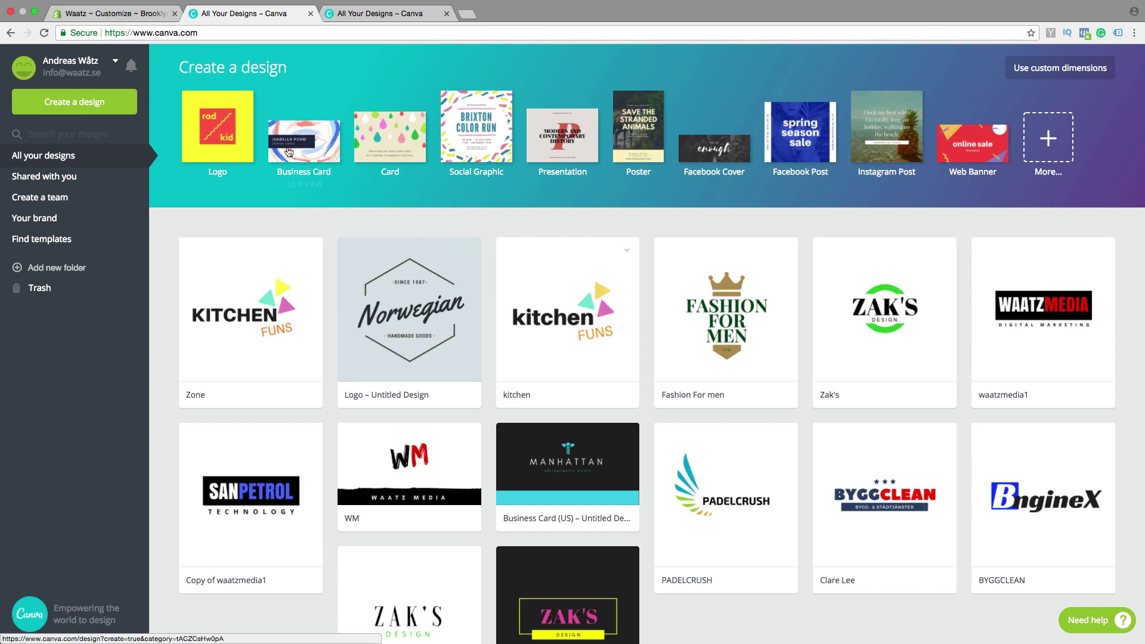
{"action": "left_click", "coordinate": [219, 134]}
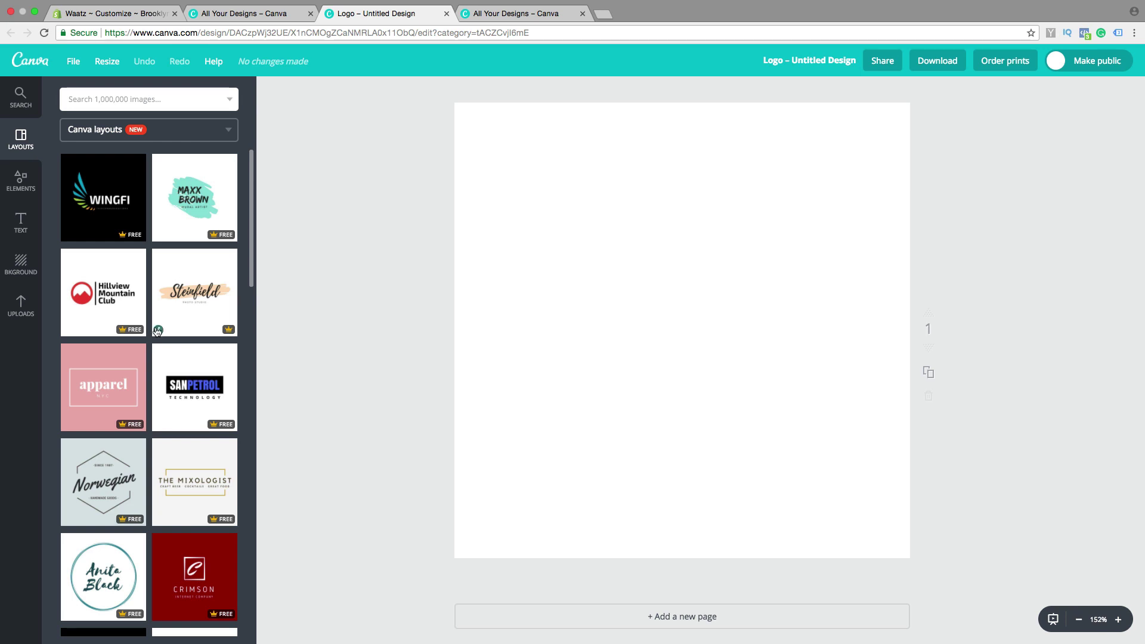
{"action": "scroll", "coordinate": [160, 333], "scroll_direction": "up", "scroll_amount": 2}
Step: Apply the Maxx Brown brush-stroke layout and replace its headline with TEST
{"action": "left_click", "coordinate": [190, 197]}
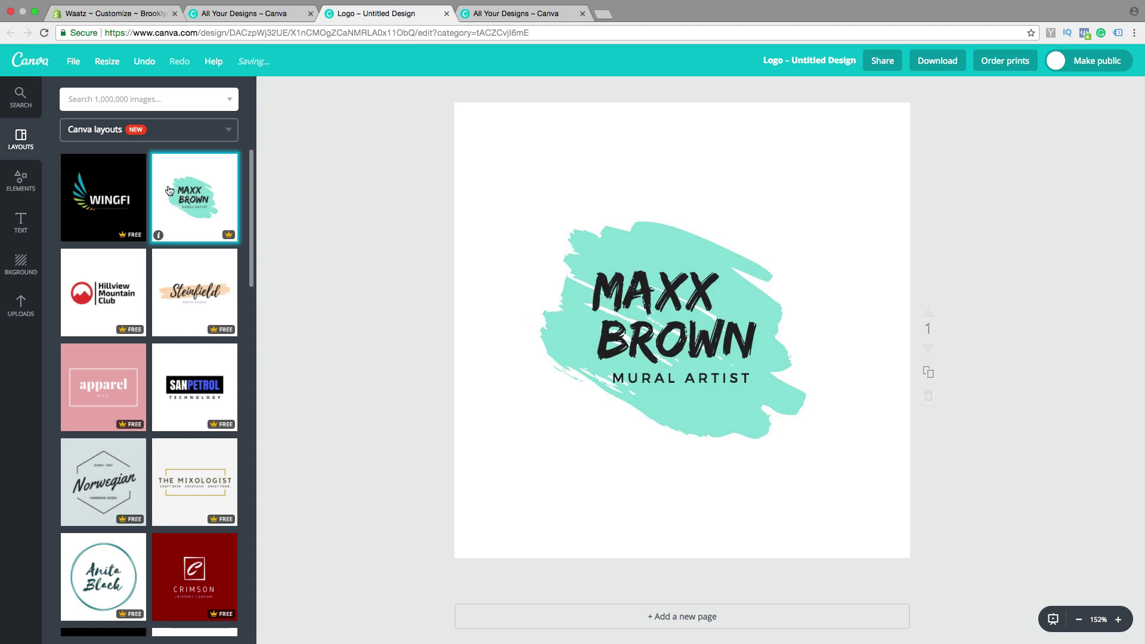
{"action": "left_click", "coordinate": [705, 295]}
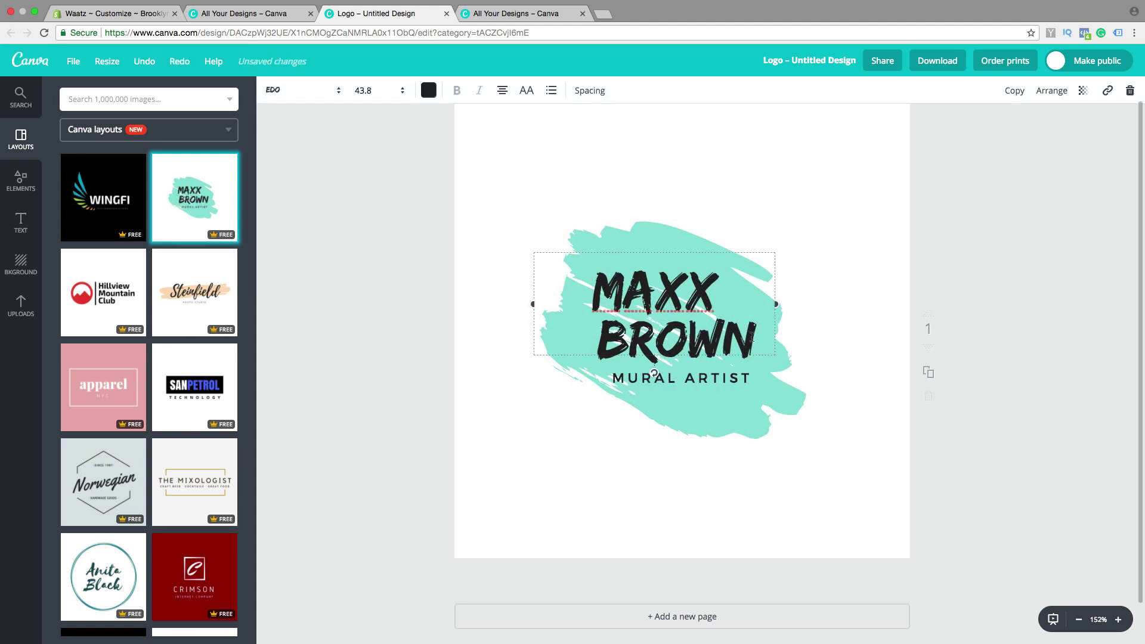
{"action": "key", "text": "BackSpace"}
{"action": "key", "text": "BackSpace"}
{"action": "key", "text": "BackSpace"}
{"action": "key", "text": "BackSpace"}
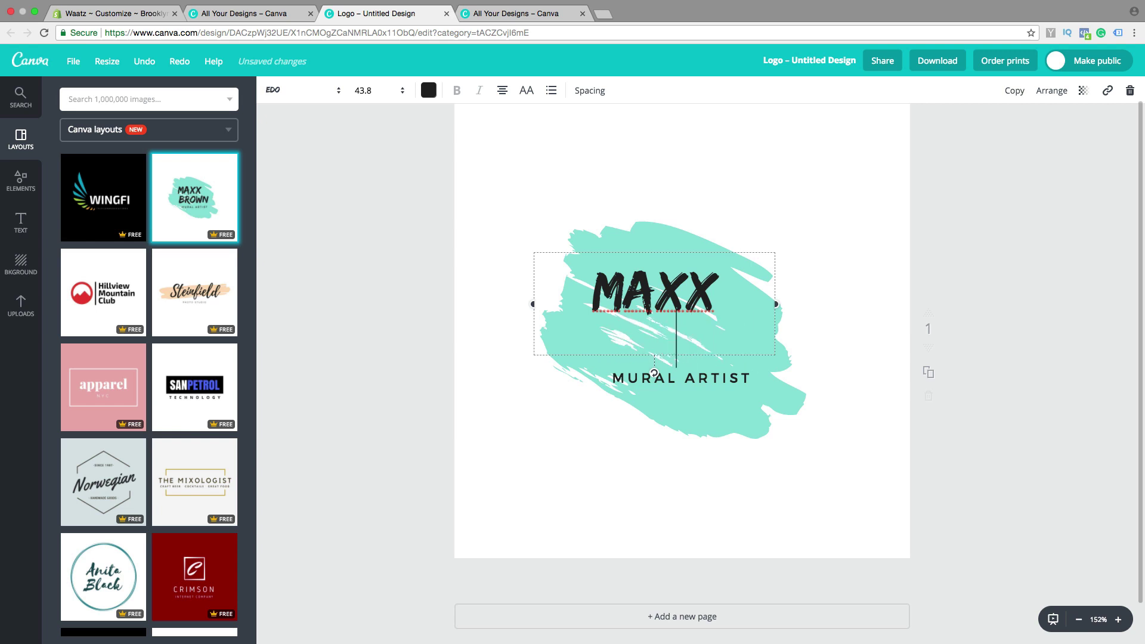
{"action": "key", "text": "BackSpace"}
{"action": "key", "text": "BackSpace"}
{"action": "key", "text": "BackSpace"}
{"action": "key", "text": "BackSpace"}
{"action": "key", "text": "BackSpace"}
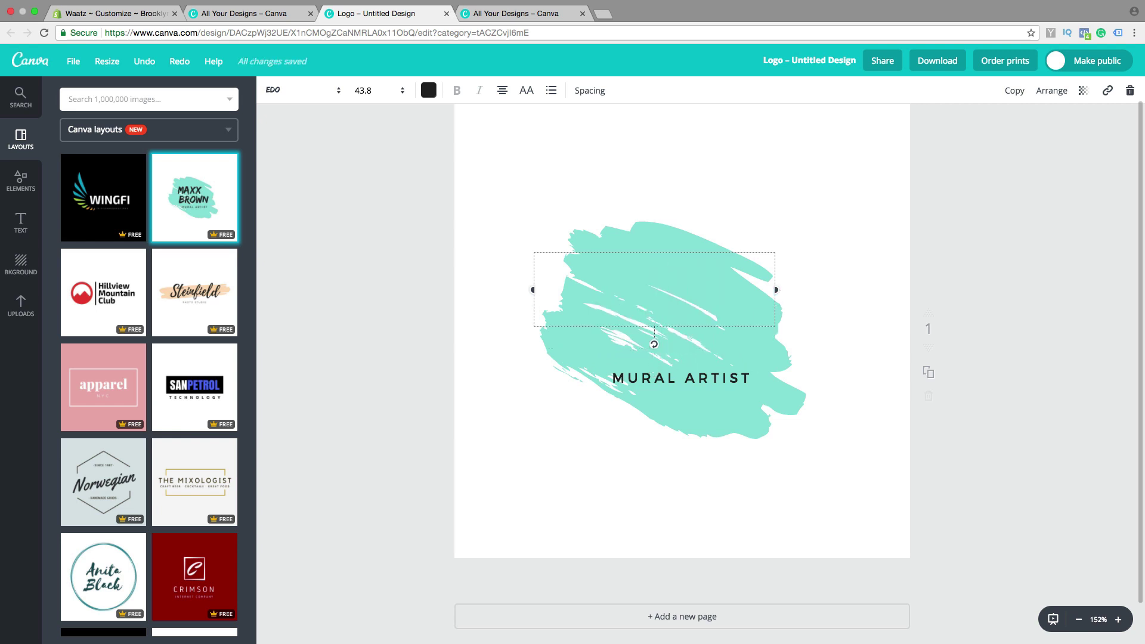
{"action": "type", "text": "TEST"}
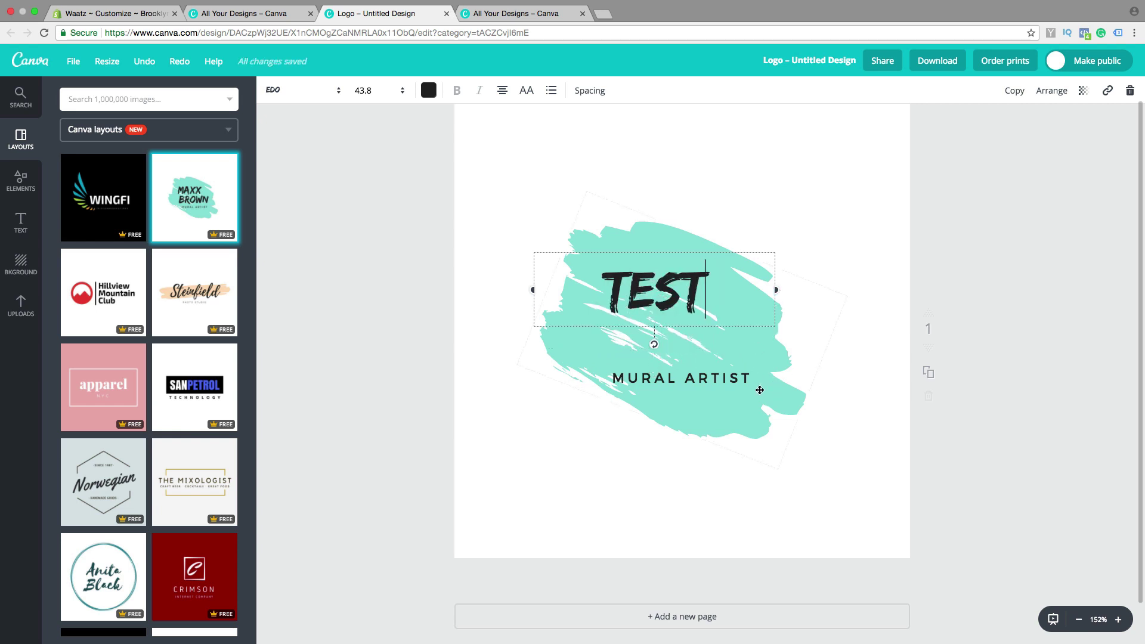
Step: Replace the MURAL ARTIST line beneath the headline with TRIAL
{"action": "left_click", "coordinate": [713, 379]}
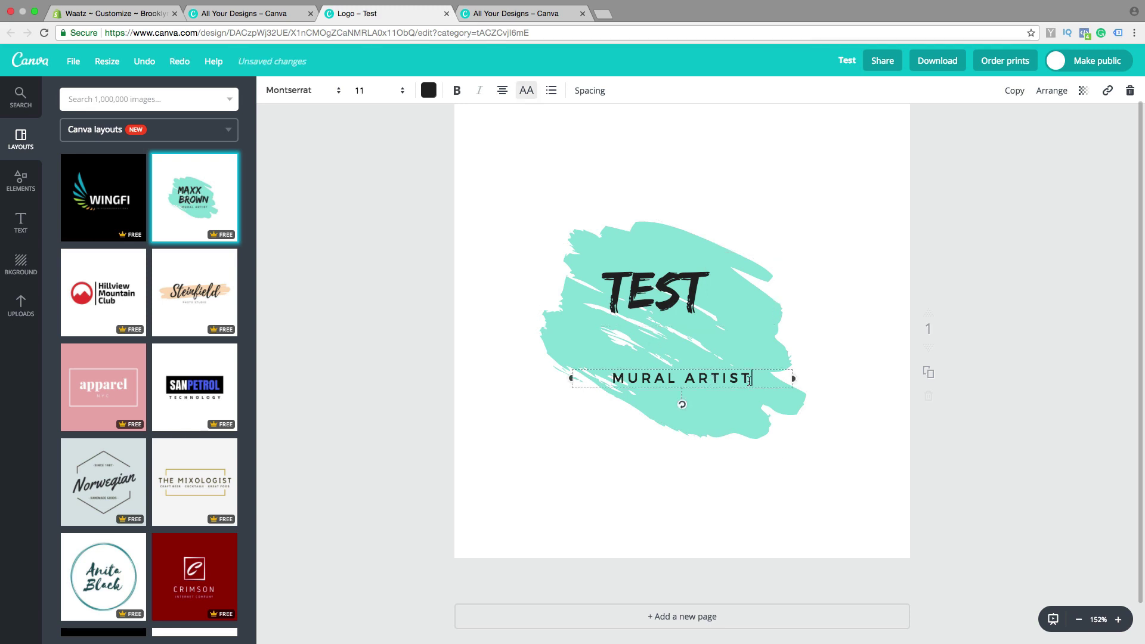
{"action": "key", "text": "BackSpace"}
{"action": "key", "text": "BackSpace"}
{"action": "key", "text": "BackSpace"}
{"action": "key", "text": "BackSpace"}
{"action": "key", "text": "BackSpace"}
{"action": "key", "text": "BackSpace"}
{"action": "key", "text": "BackSpace"}
{"action": "key", "text": "BackSpace"}
{"action": "key", "text": "BackSpace"}
{"action": "key", "text": "BackSpace"}
{"action": "key", "text": "BackSpace"}
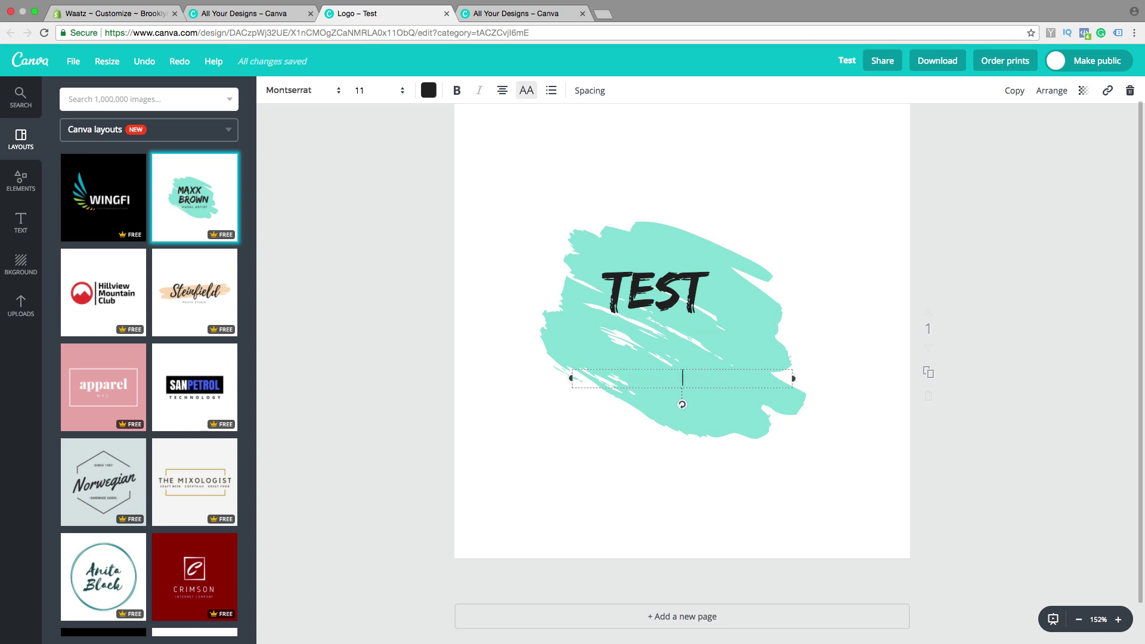
{"action": "type", "text": "TRIAL"}
{"action": "key", "text": "Escape"}
{"action": "left_click", "coordinate": [570, 345]}
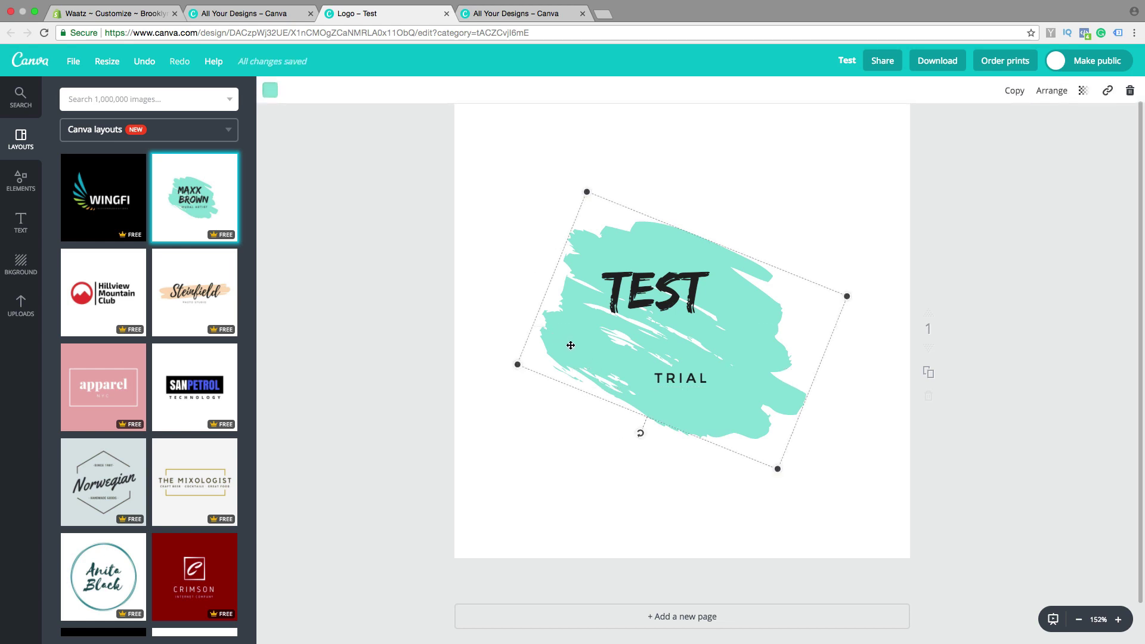
Step: Recolour the brush-stroke shape from teal to a custom purple
{"action": "left_click", "coordinate": [270, 92]}
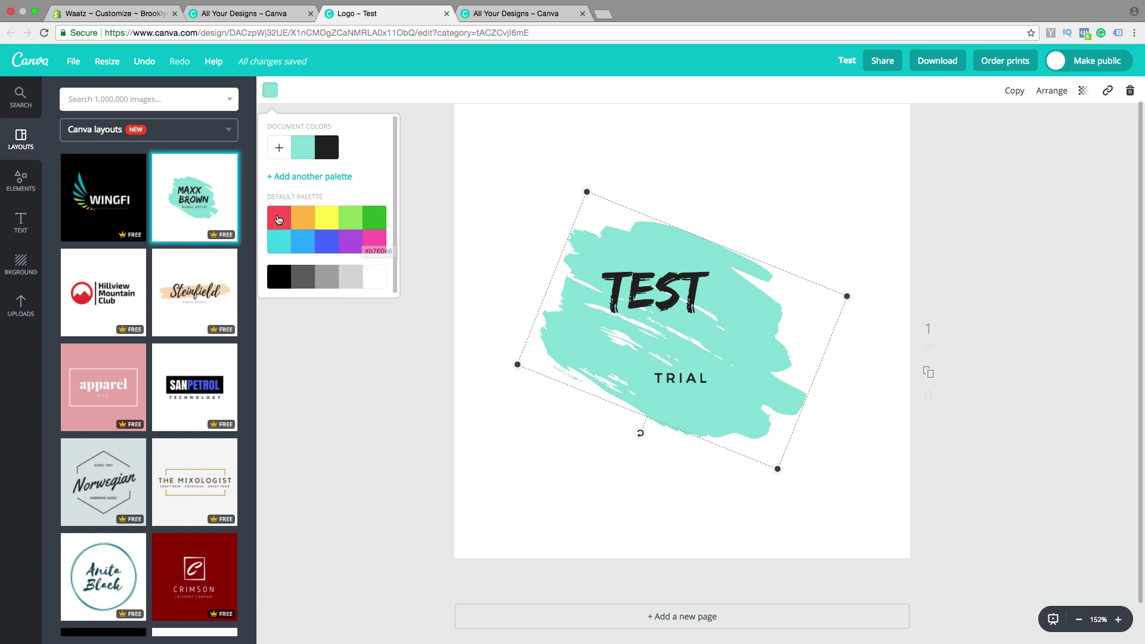
{"action": "left_click", "coordinate": [280, 151]}
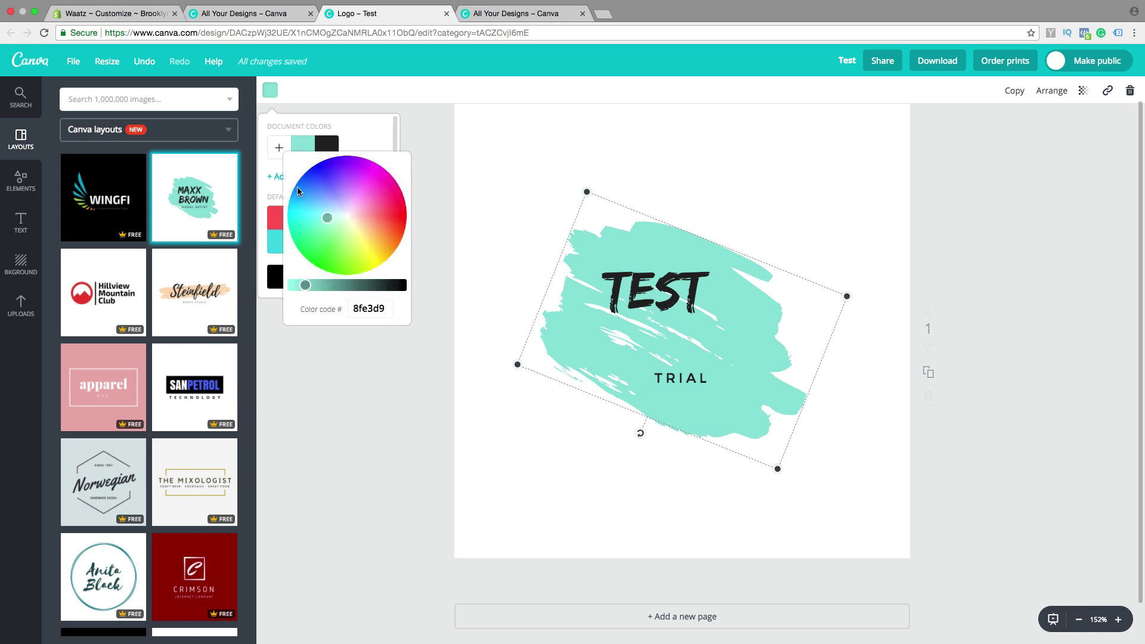
{"action": "left_click_drag", "start_coordinate": [329, 217], "coordinate": [384, 199]}
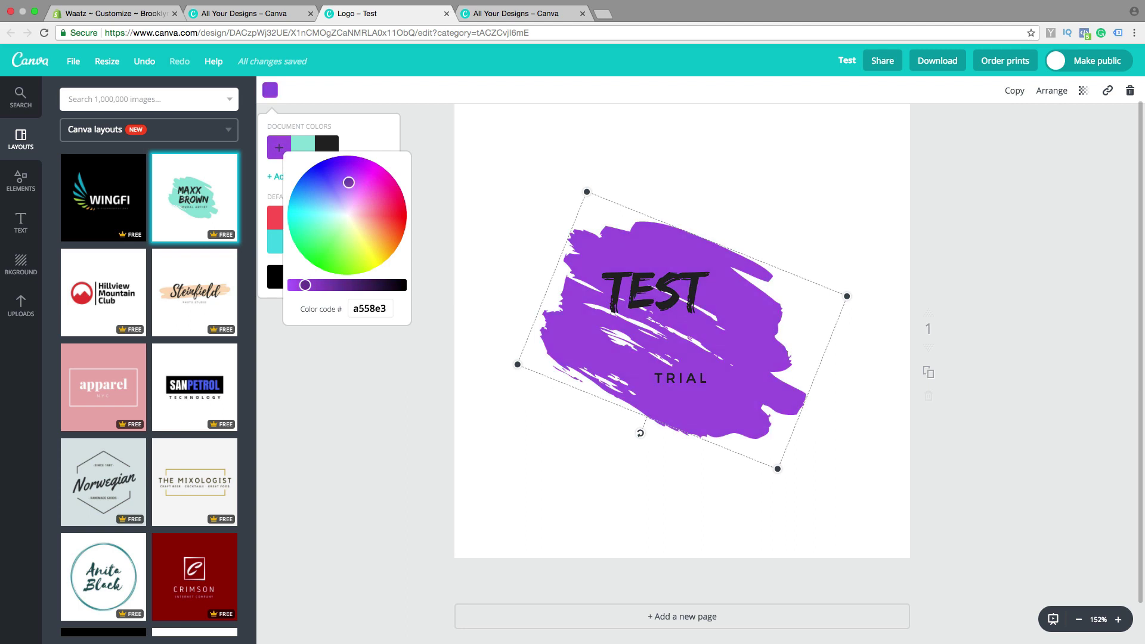
{"action": "left_click_drag", "start_coordinate": [384, 200], "coordinate": [359, 185]}
{"action": "left_click", "coordinate": [592, 306]}
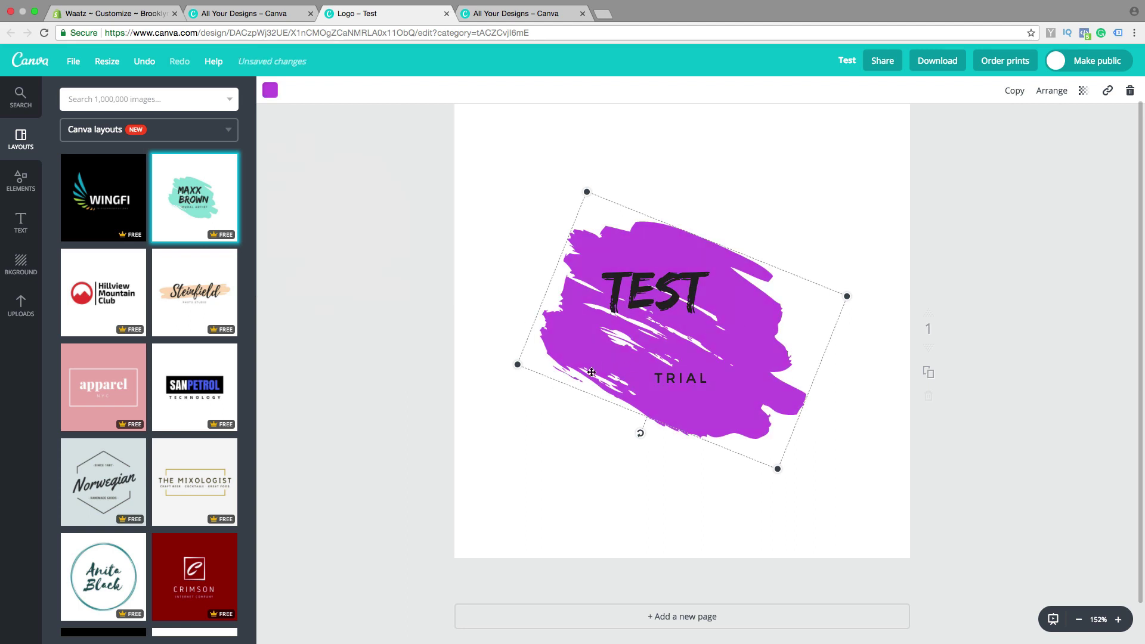
Step: Download the Test logo as a PNG with a transparent background
{"action": "left_click", "coordinate": [942, 60]}
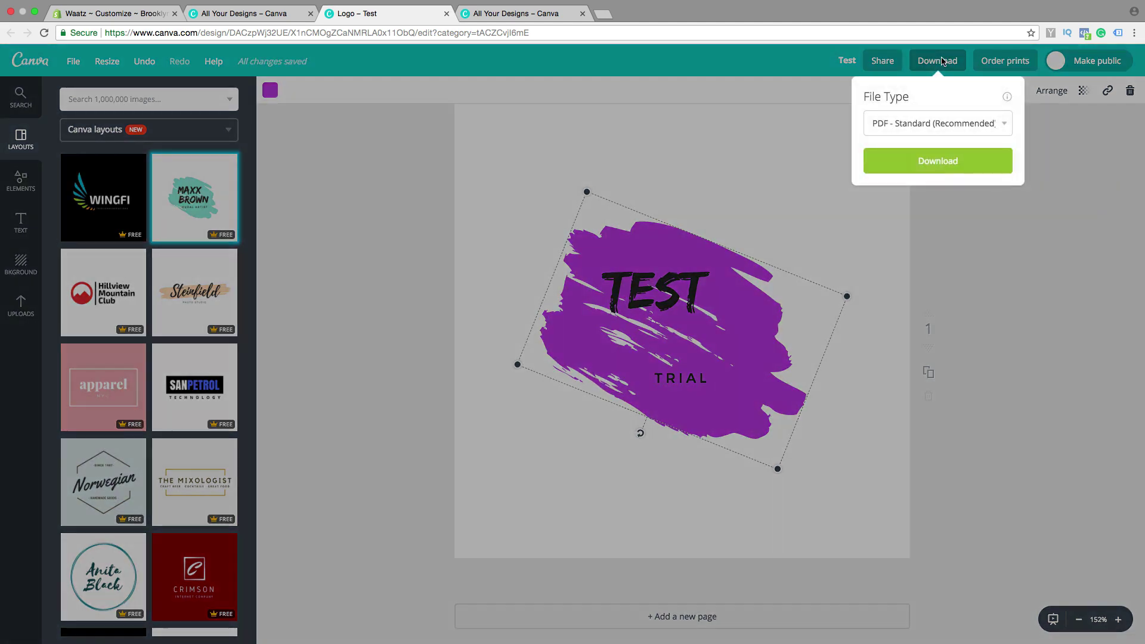
{"action": "left_click", "coordinate": [932, 126]}
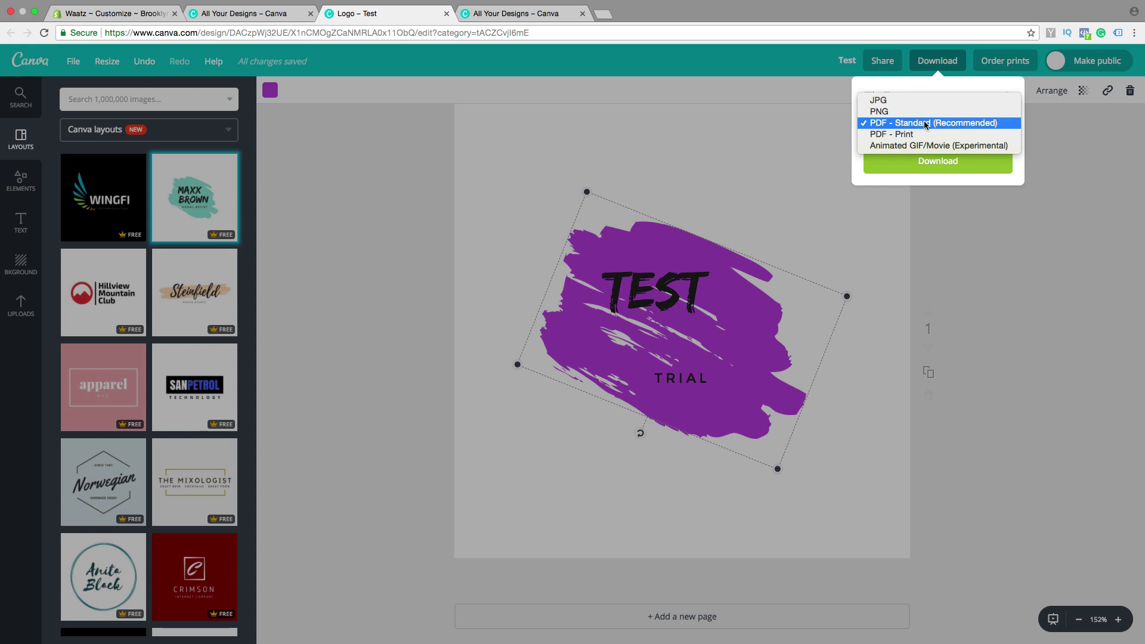
{"action": "left_click", "coordinate": [894, 112]}
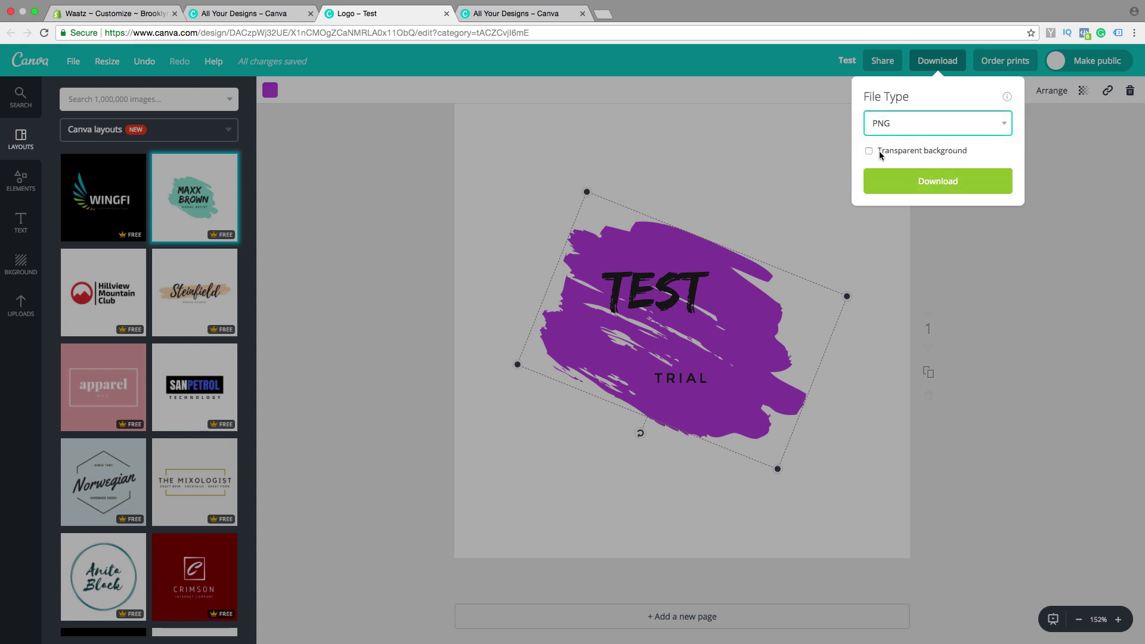
{"action": "left_click", "coordinate": [870, 151]}
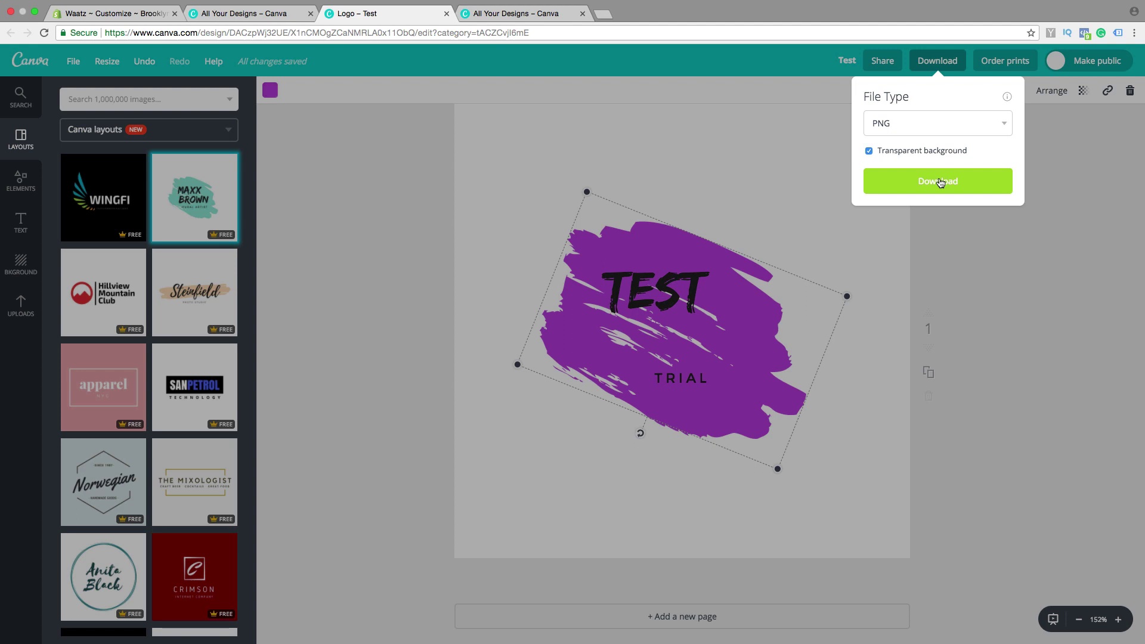
{"action": "left_click", "coordinate": [52, 11]}
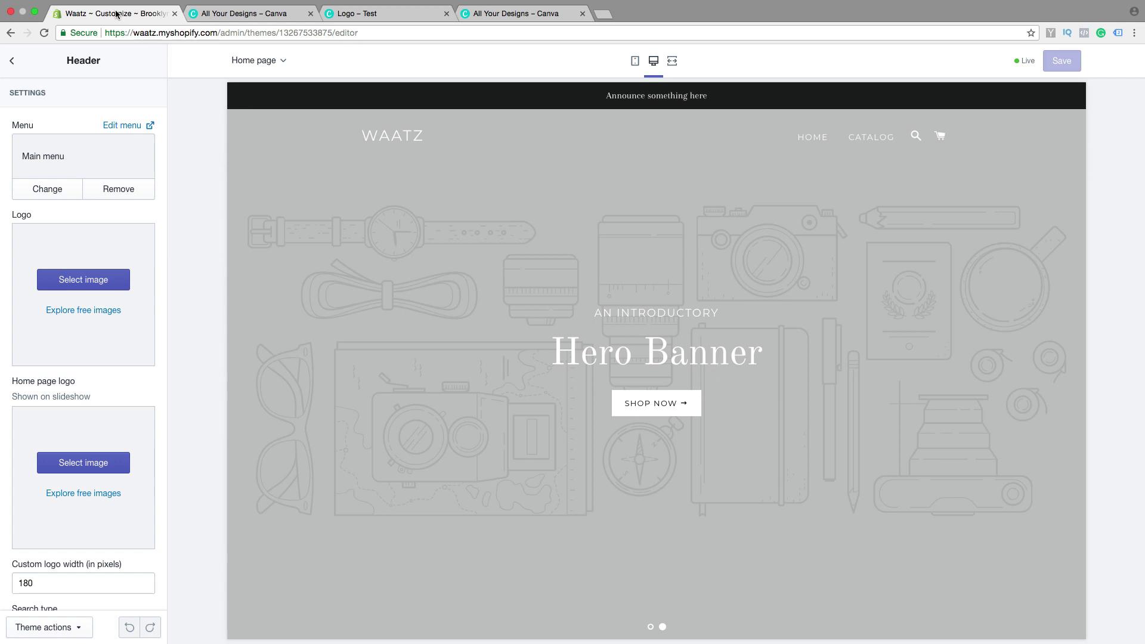
Step: Upload Zone.png from the Desktop and apply the Kitchen Funs image as the header logo
{"action": "left_click", "coordinate": [81, 281]}
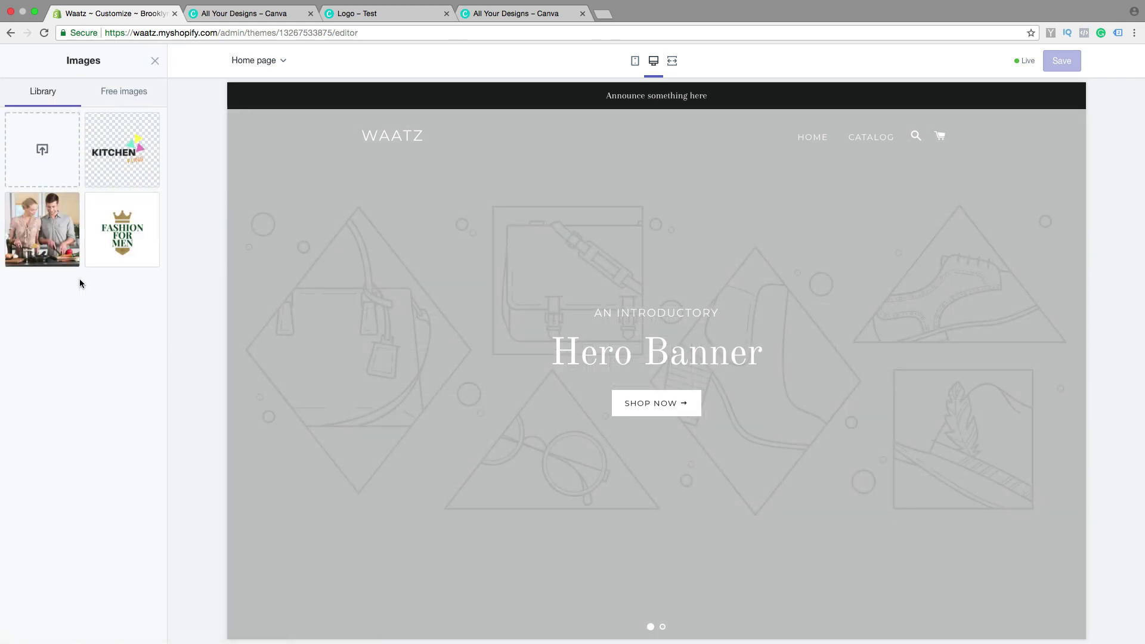
{"action": "left_click", "coordinate": [41, 152]}
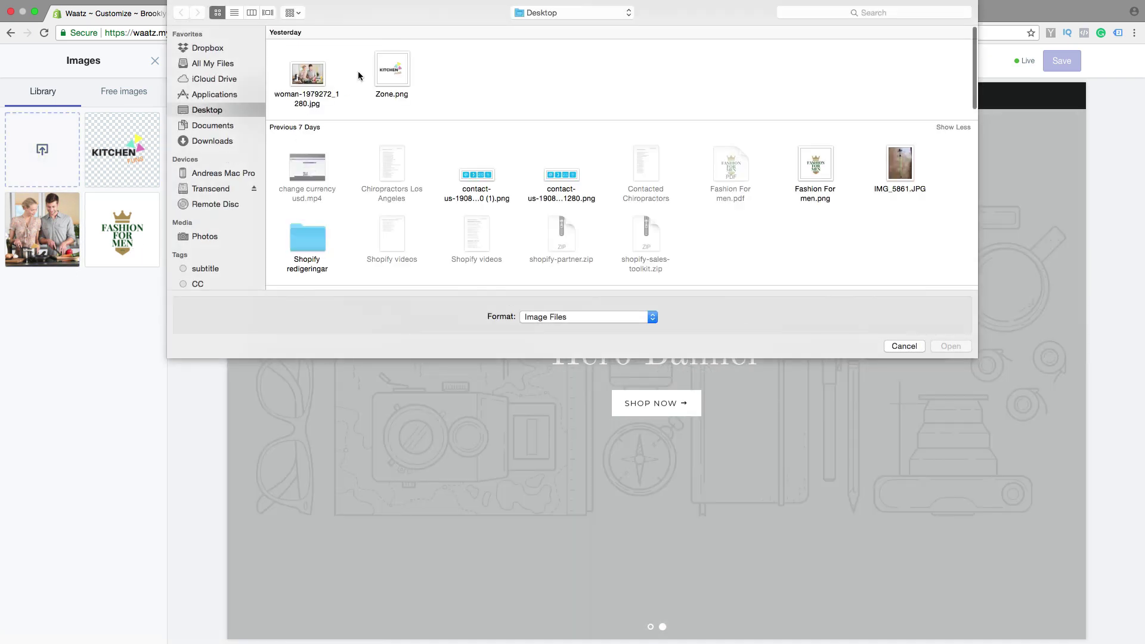
{"action": "left_click", "coordinate": [393, 72]}
{"action": "left_click", "coordinate": [963, 348]}
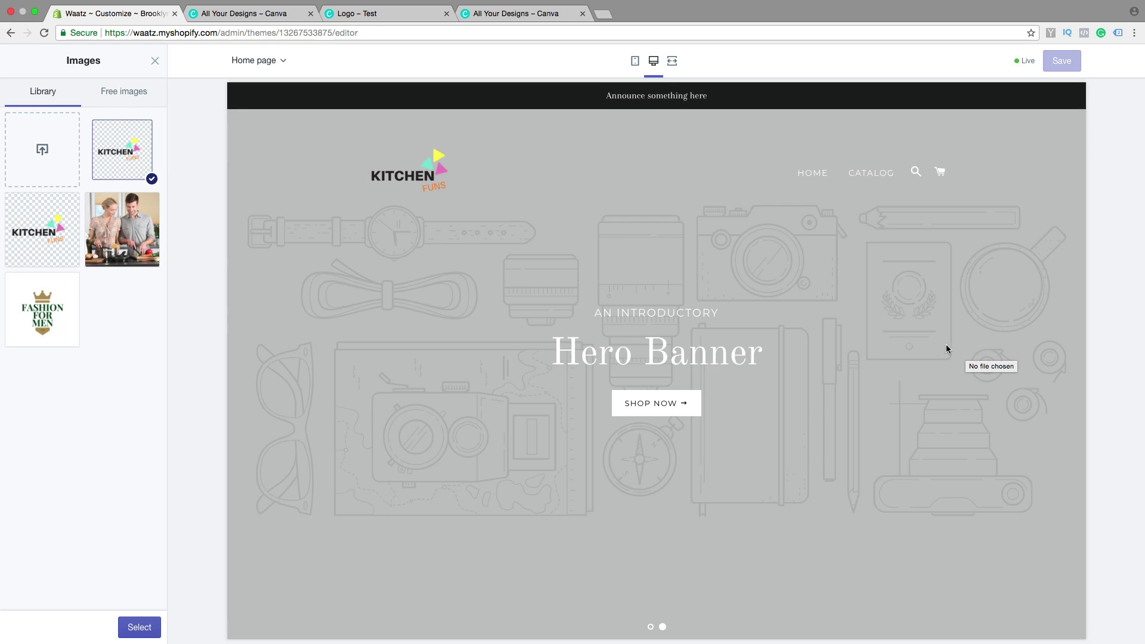
{"action": "left_click", "coordinate": [139, 628]}
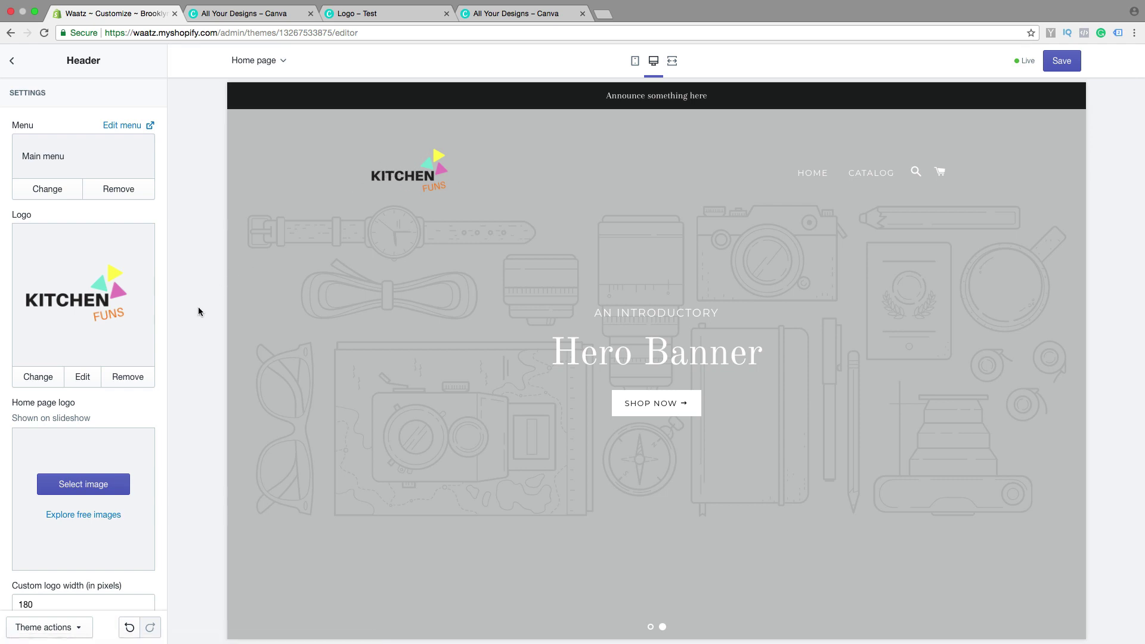
{"action": "scroll", "coordinate": [120, 349], "scroll_direction": "down", "scroll_amount": 2}
{"action": "scroll", "coordinate": [111, 355], "scroll_direction": "down", "scroll_amount": 3}
{"action": "scroll", "coordinate": [102, 376], "scroll_direction": "down", "scroll_amount": 1}
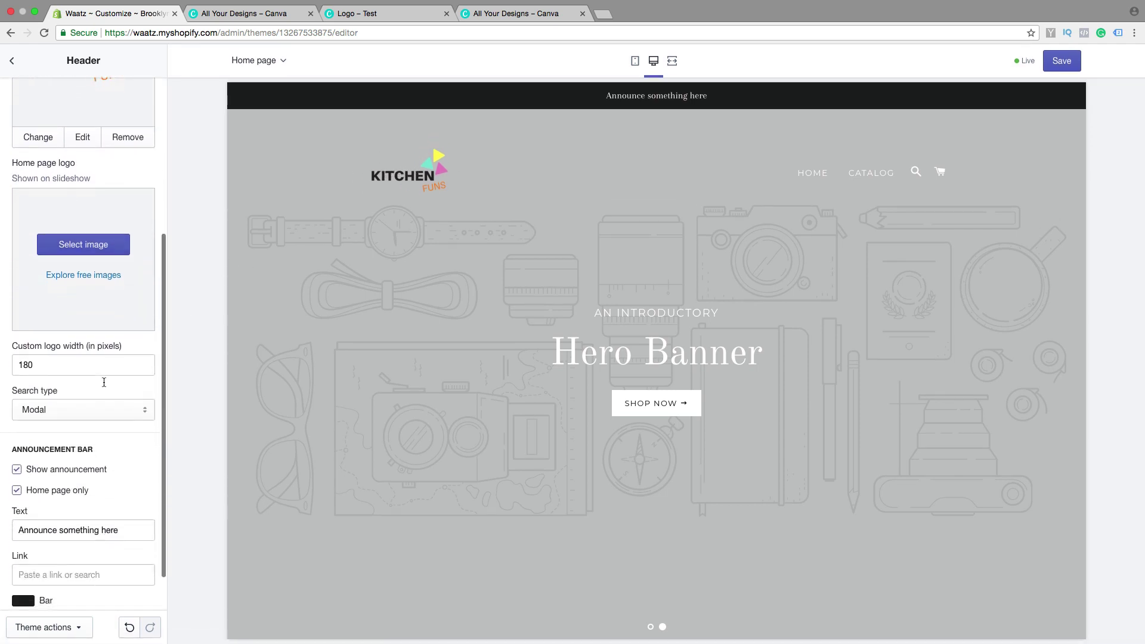
{"action": "scroll", "coordinate": [54, 340], "scroll_direction": "down", "scroll_amount": 1}
Step: Change the custom logo width from 180 to 150 px, after briefly trying 300
{"action": "left_click", "coordinate": [35, 315]}
{"action": "left_click_drag", "start_coordinate": [36, 315], "coordinate": [11, 318]}
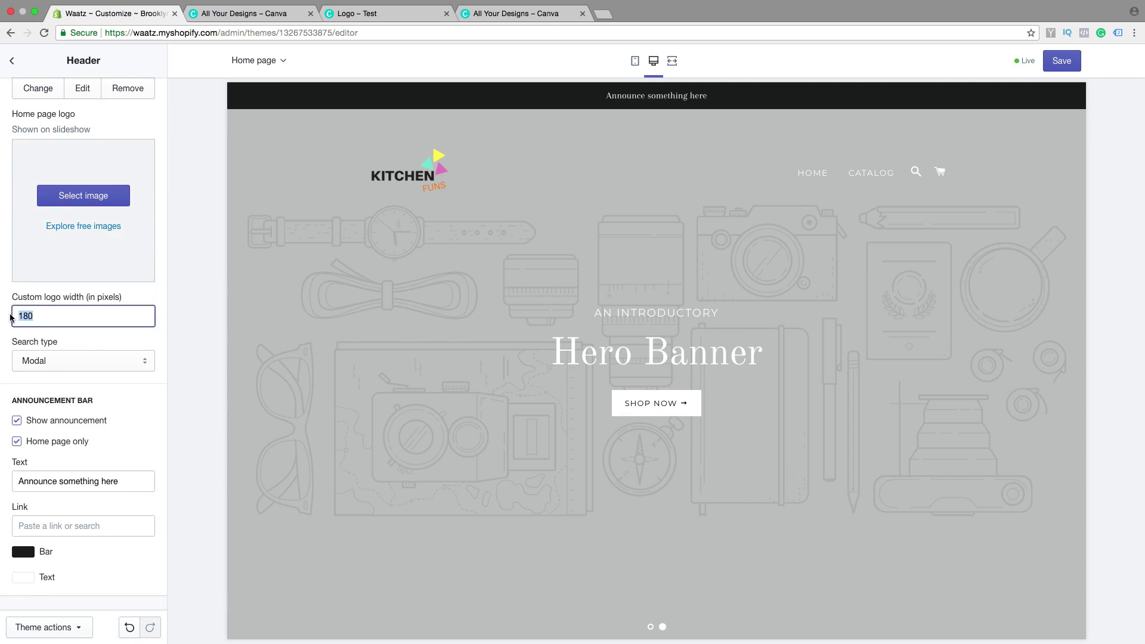
{"action": "type", "text": "300"}
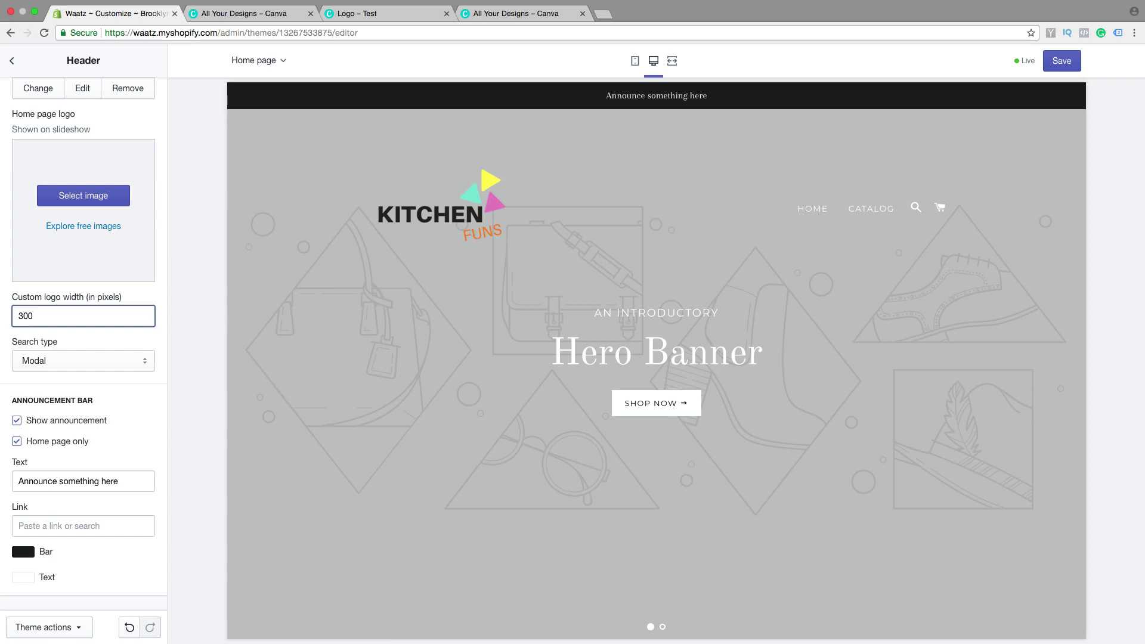
{"action": "left_click_drag", "start_coordinate": [36, 316], "coordinate": [10, 317]}
{"action": "type", "text": "150"}
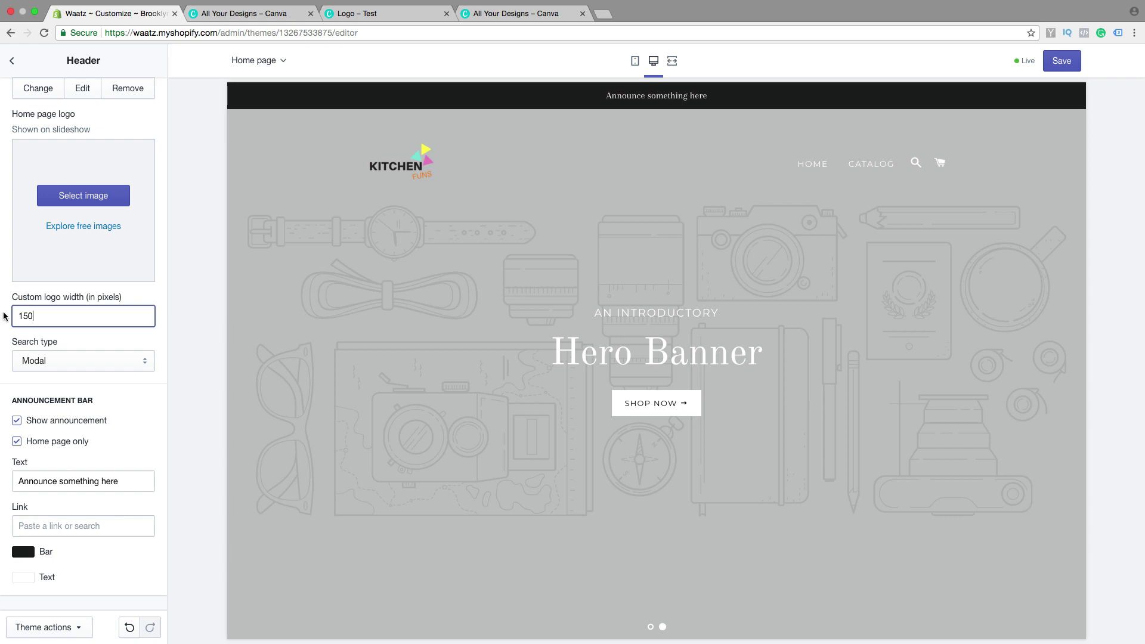
{"action": "scroll", "coordinate": [100, 514], "scroll_direction": "up", "scroll_amount": 1}
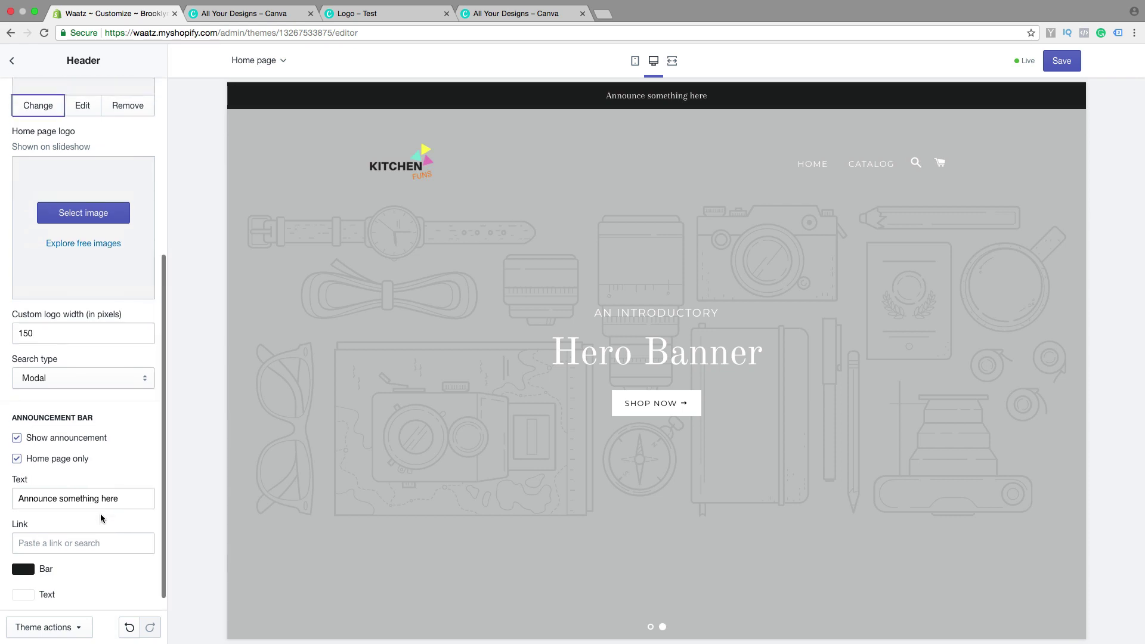
{"action": "scroll", "coordinate": [101, 514], "scroll_direction": "up", "scroll_amount": 5}
Step: Set the Kitchen Funs logo's alt text to 'We sell awesome kitchen gadgets'
{"action": "left_click", "coordinate": [82, 377]}
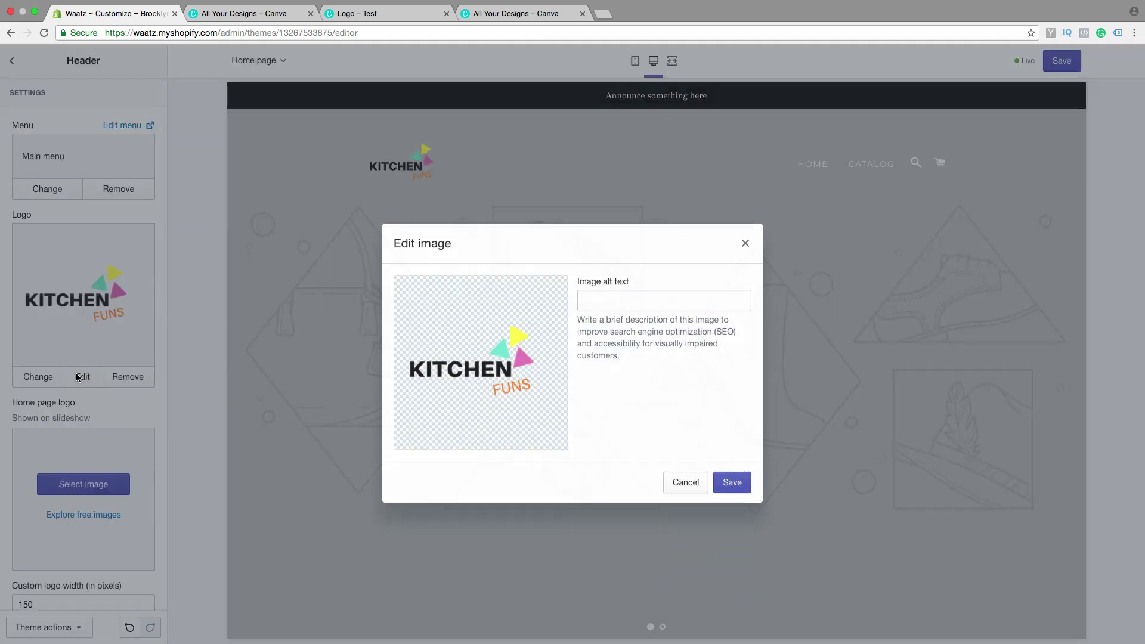
{"action": "left_click", "coordinate": [611, 299]}
{"action": "type", "text": "We sell a"}
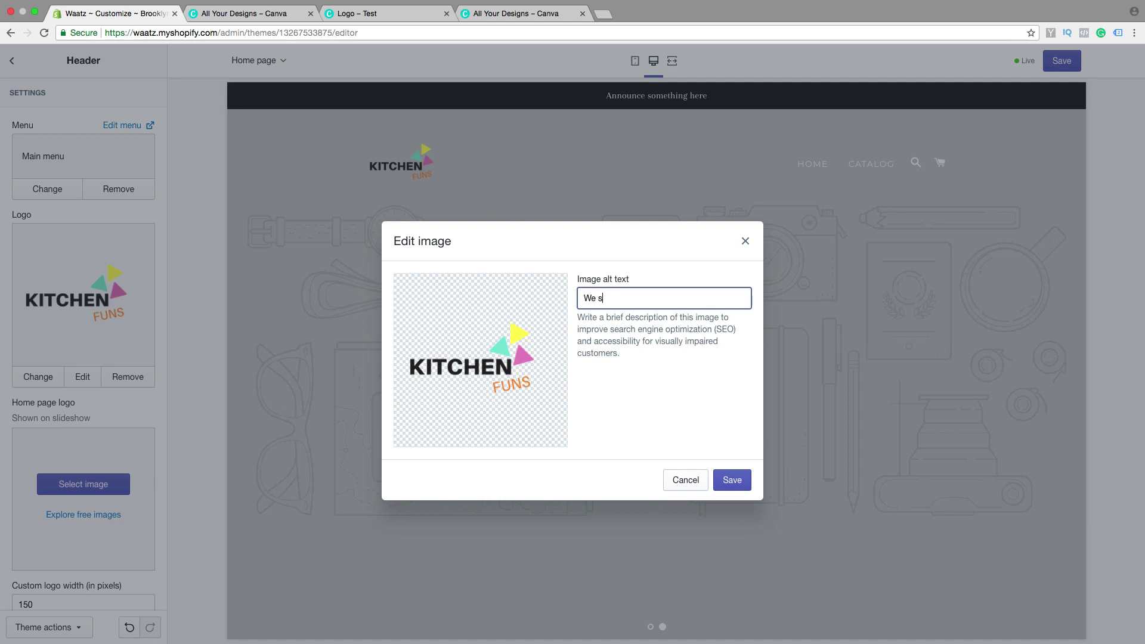
{"action": "type", "text": "wes"}
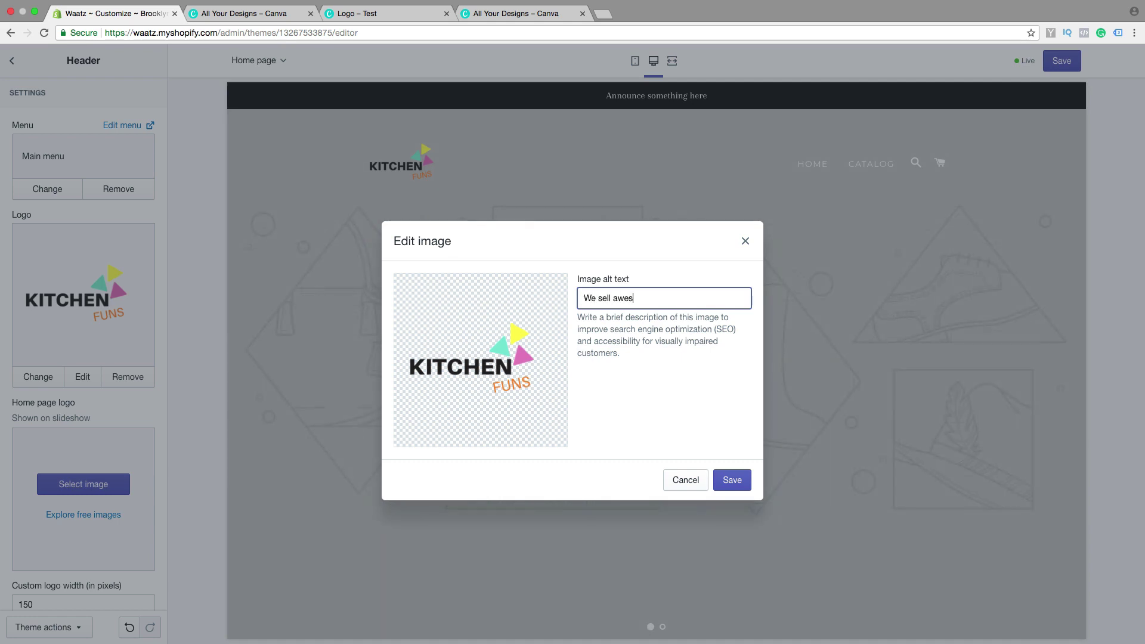
{"action": "type", "text": "ome kitchen "}
{"action": "type", "text": "gadgets"}
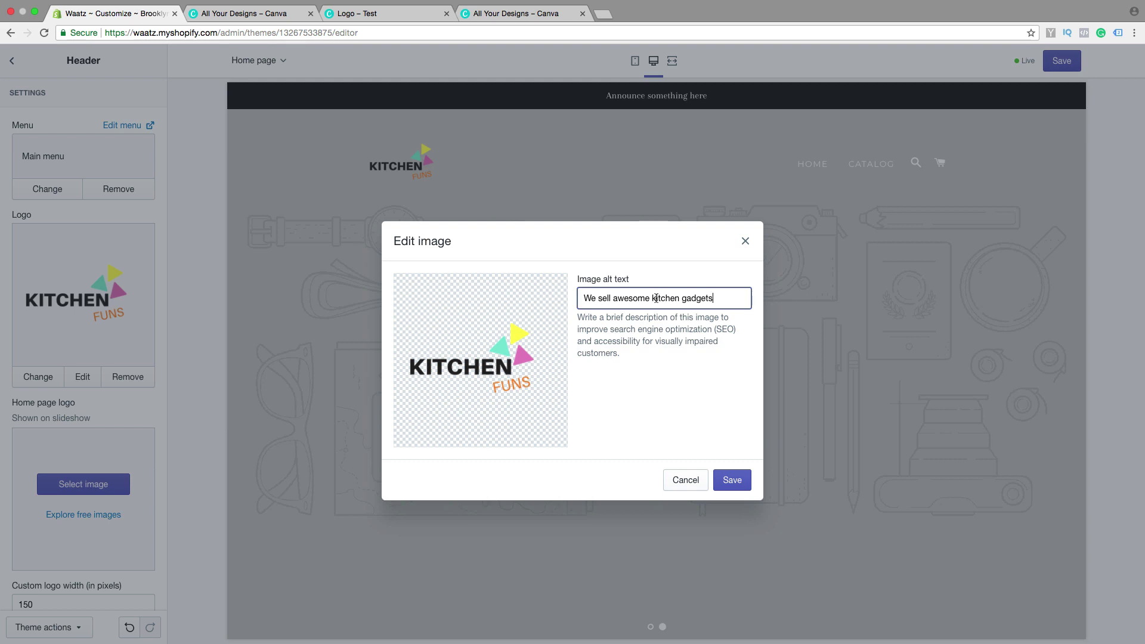
{"action": "left_click", "coordinate": [733, 480]}
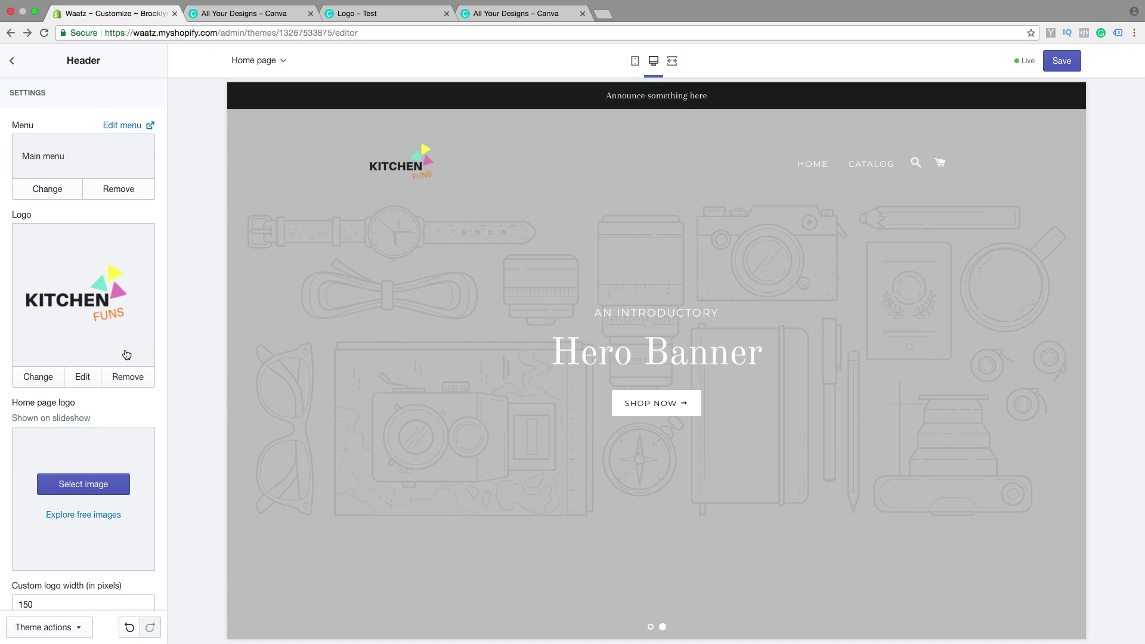
Step: Save the theme with the new Kitchen Funs logo, 150 px width and alt text
{"action": "left_click", "coordinate": [1063, 62]}
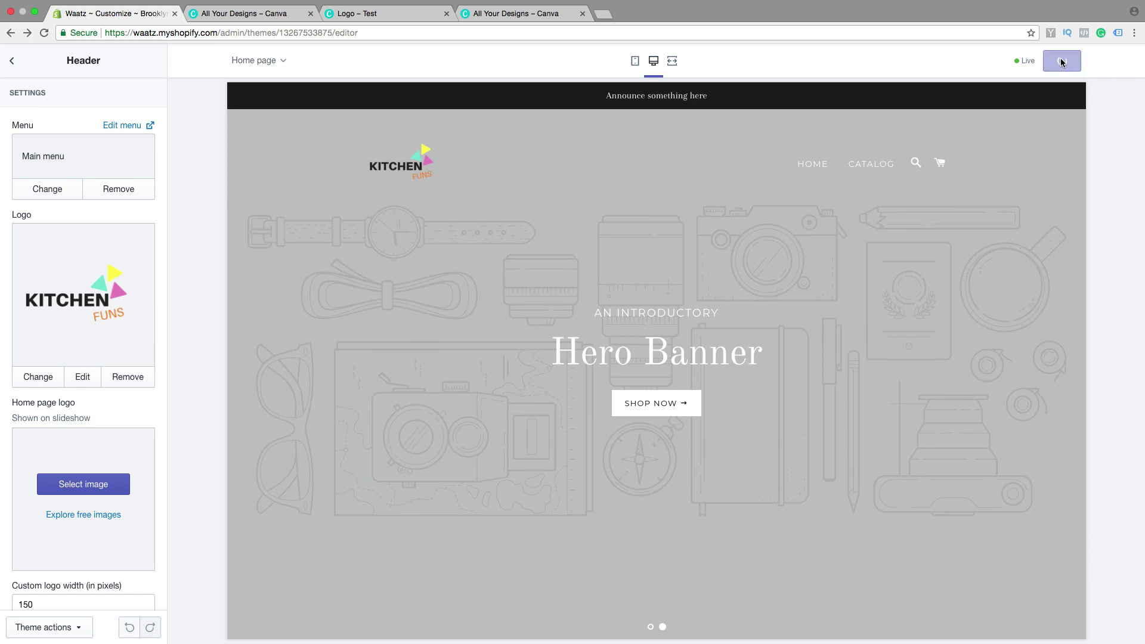